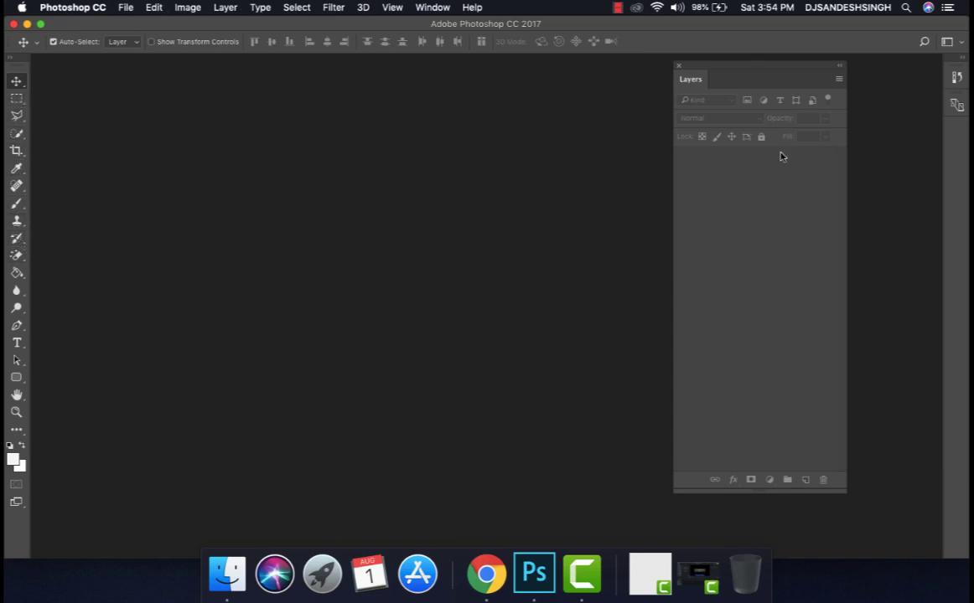
Open the black jewellery bust JPG together with Necklace-Jewellery-Set-.png
left_click_drag(728, 70, 749, 61)
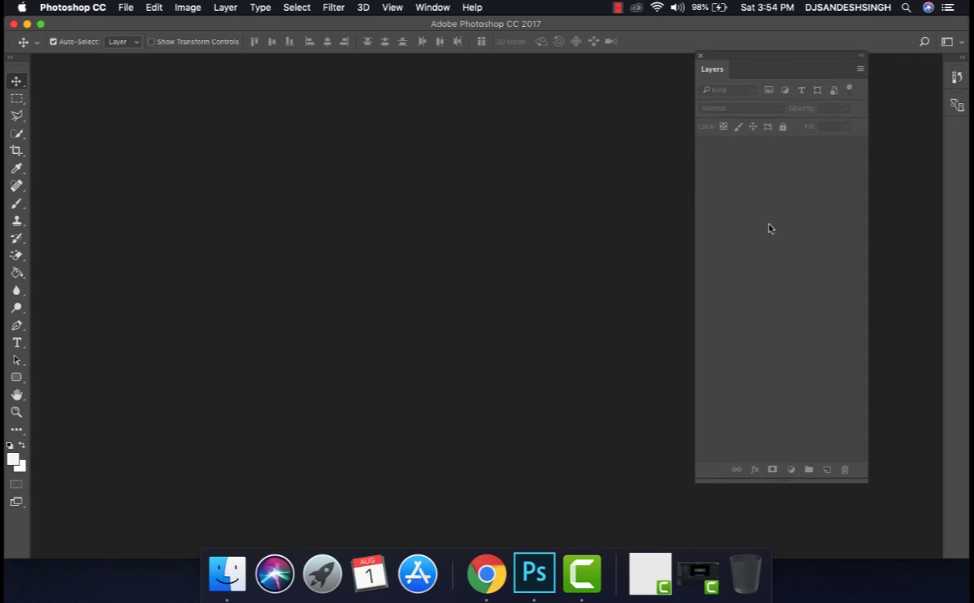
left_click(433, 8)
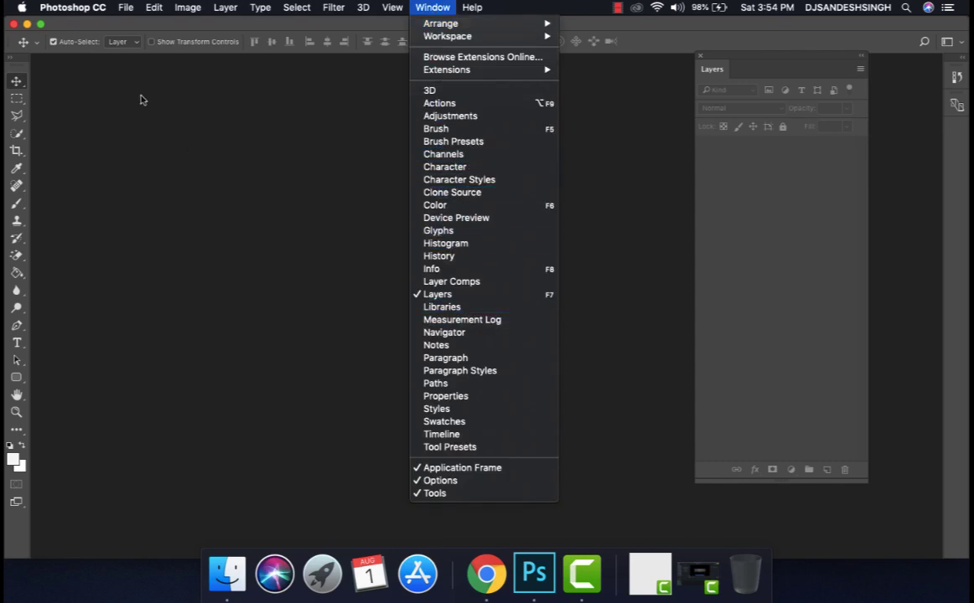
left_click(126, 10)
left_click(139, 36)
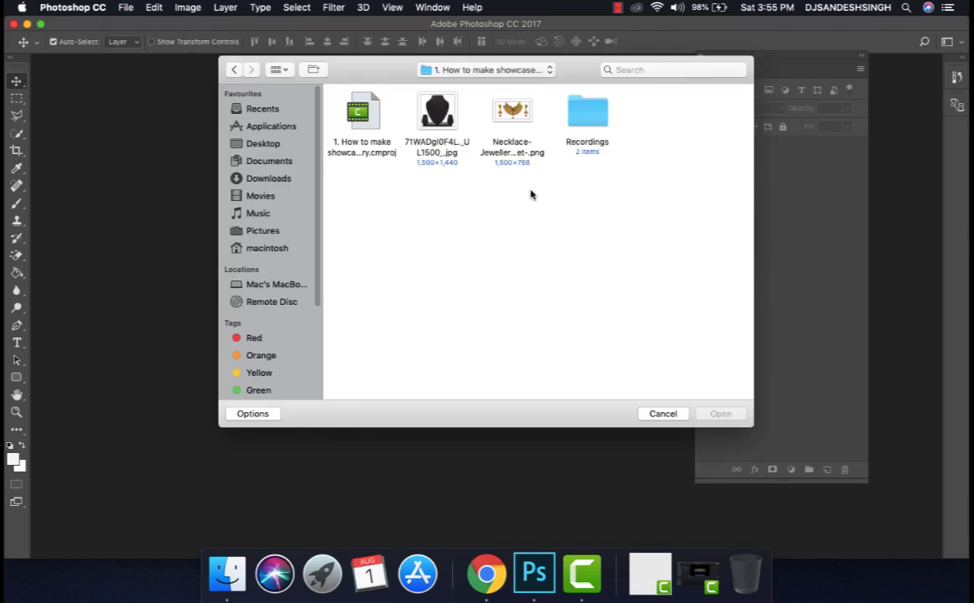
left_click_drag(517, 183, 391, 104)
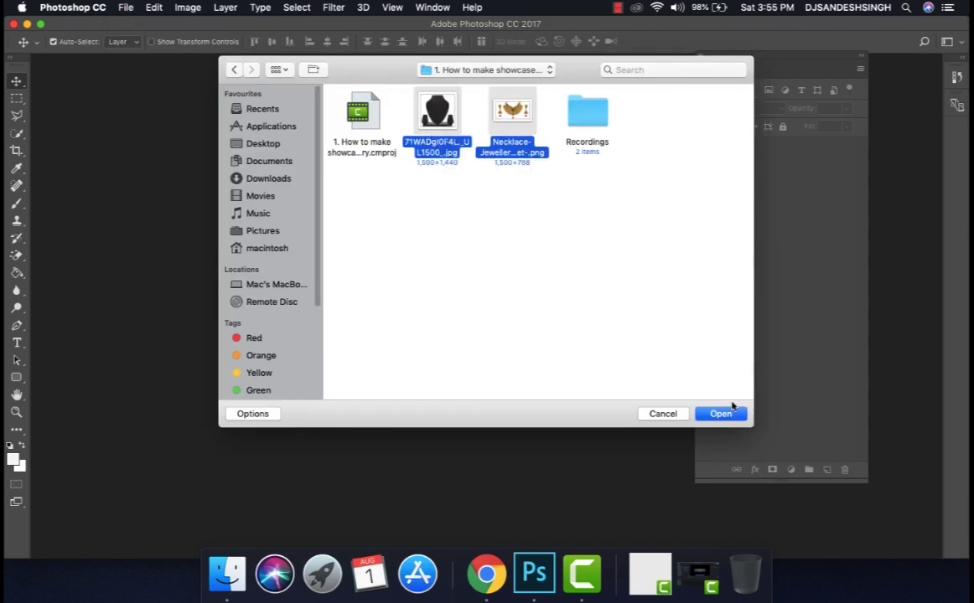
left_click(731, 413)
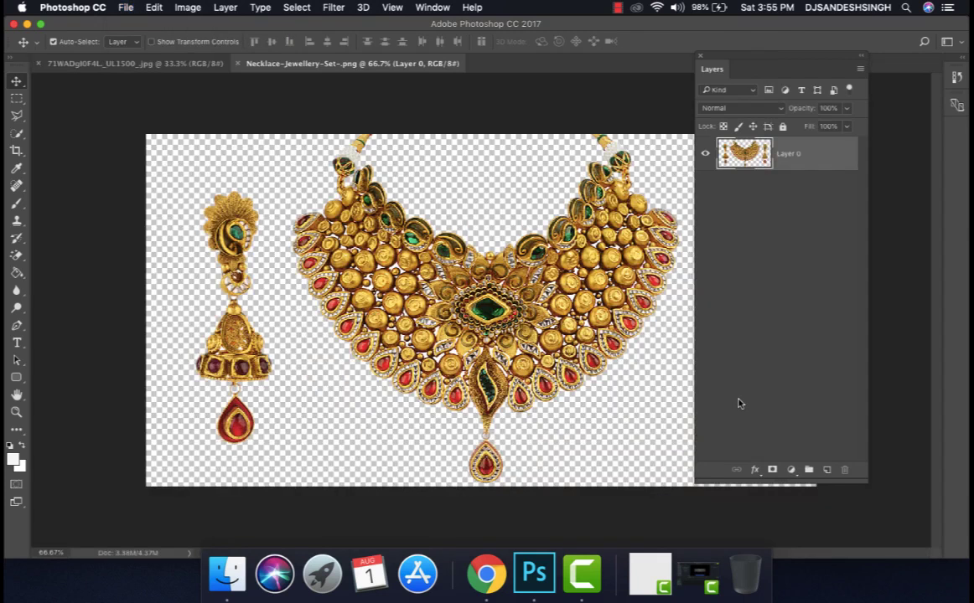
Arrange the two images side by side, give the necklace image the wider pane and move the Layers panel off the jewellery
left_click(435, 7)
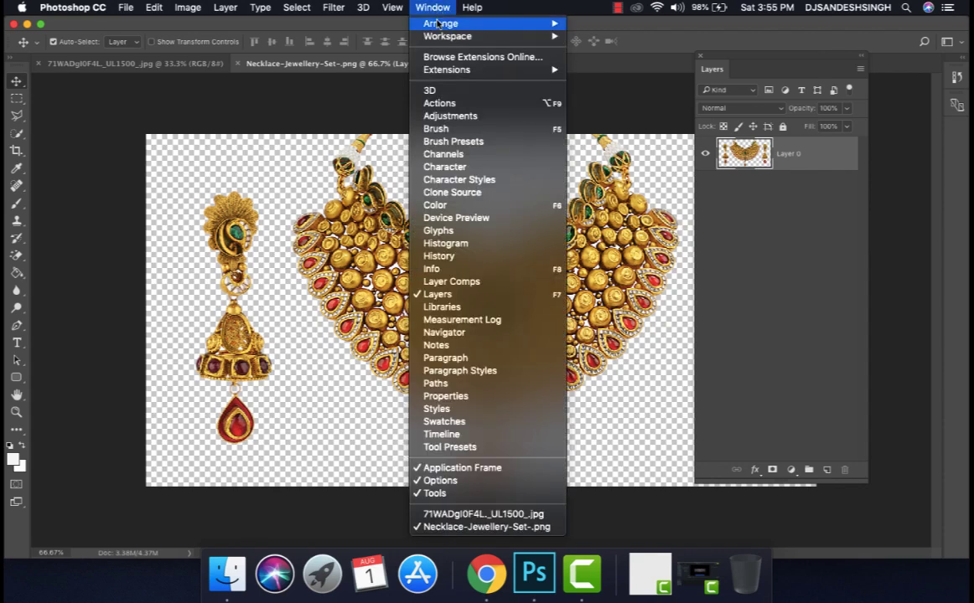
mouse_move(440, 24)
left_click(630, 28)
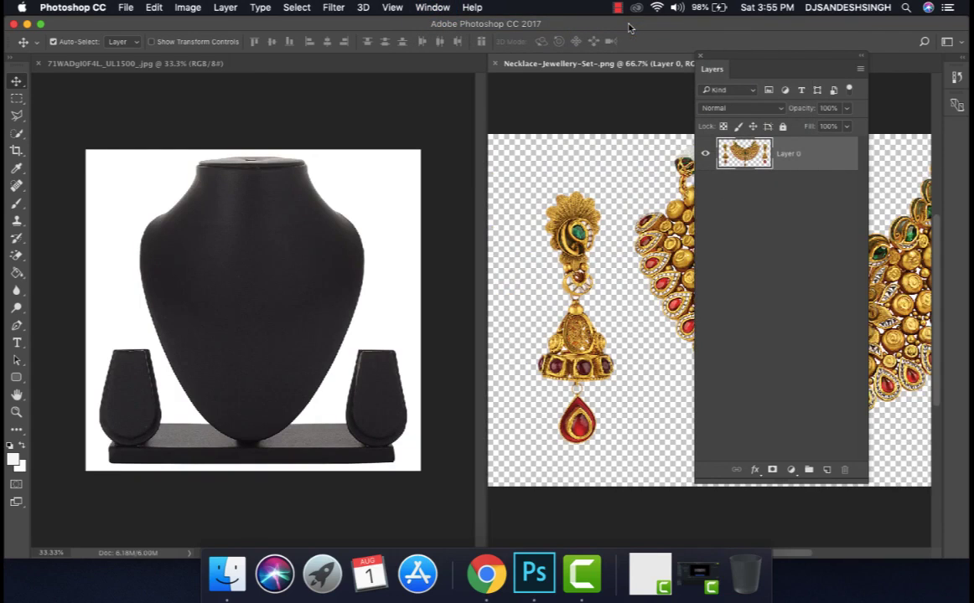
left_click_drag(724, 67, 508, 90)
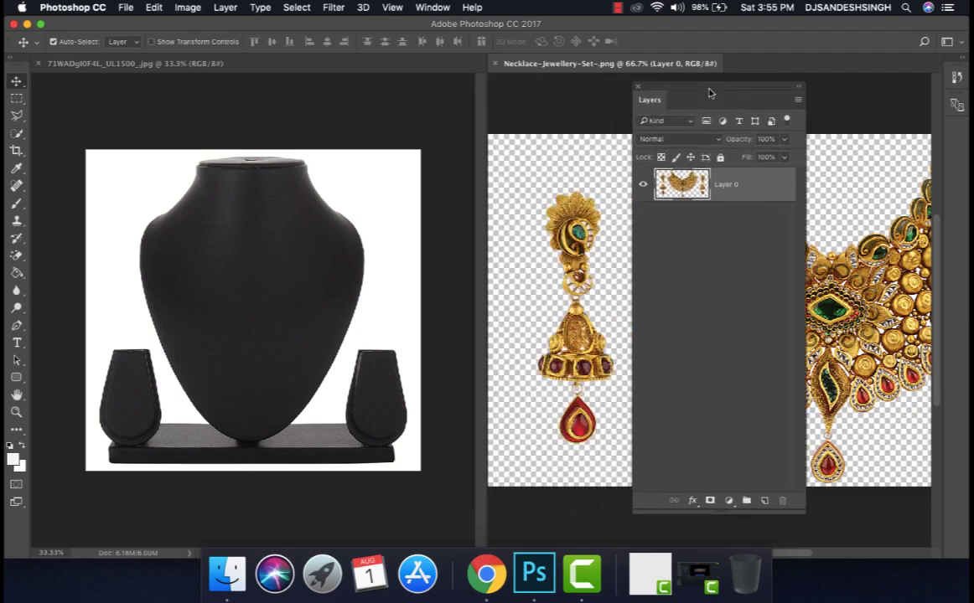
left_click_drag(707, 91, 811, 91)
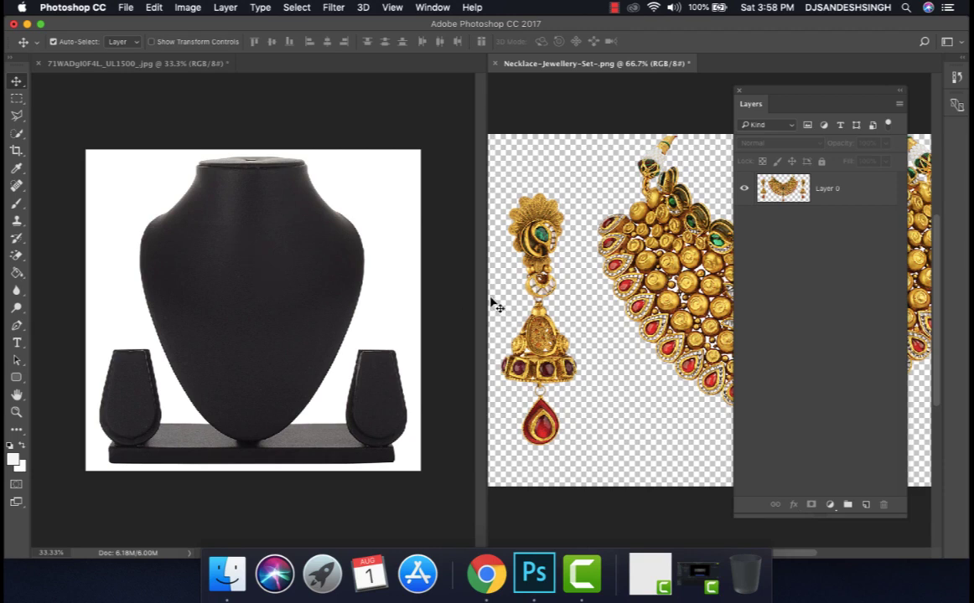
left_click_drag(484, 299, 206, 299)
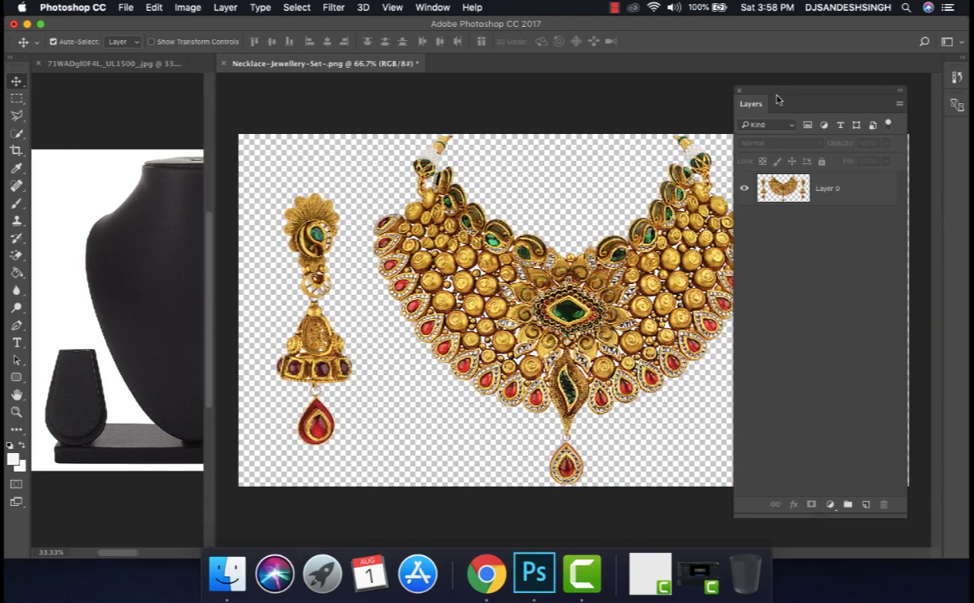
left_click_drag(777, 100, 820, 90)
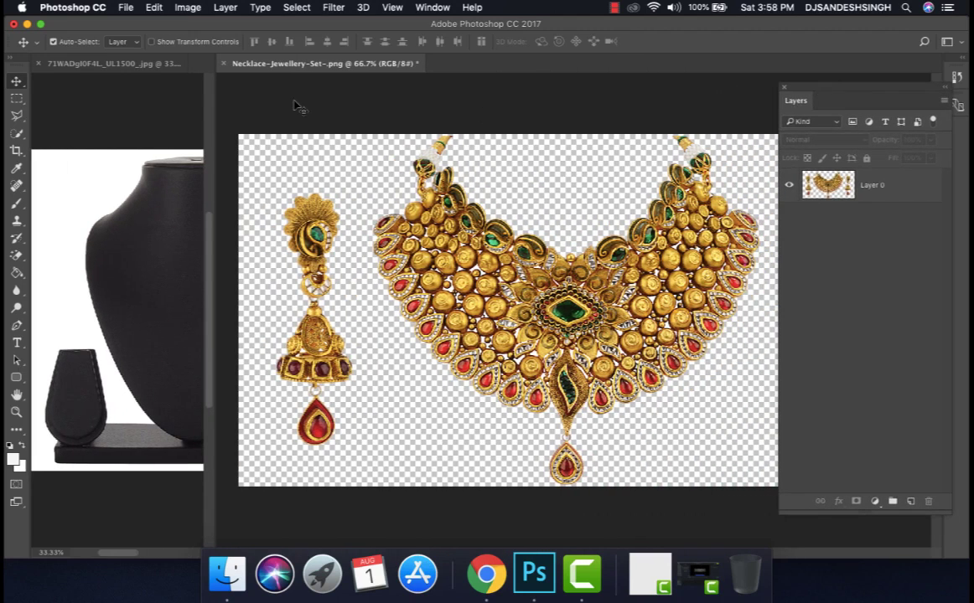
Select the necklace on Layer 0 with the Quick Selection tool in add mode, leaving out the earrings
left_click(17, 133)
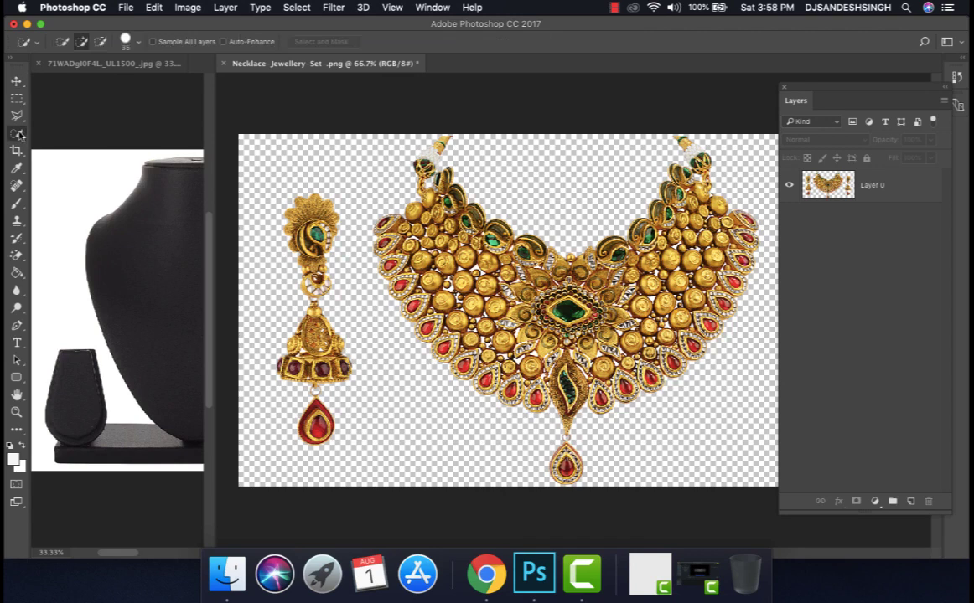
left_click(82, 44)
left_click(863, 181)
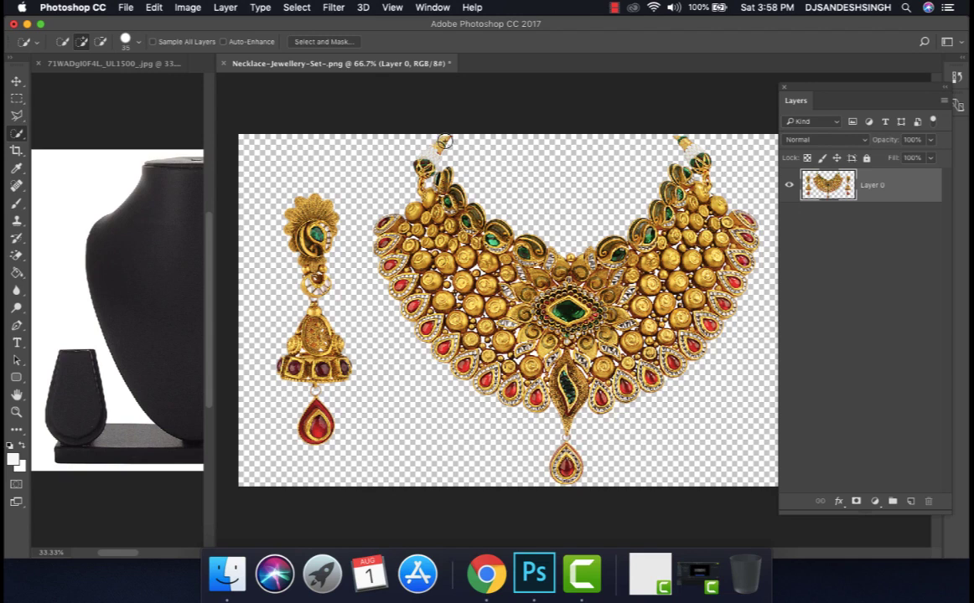
left_click_drag(435, 148, 427, 159)
key("super+d")
left_click(436, 144)
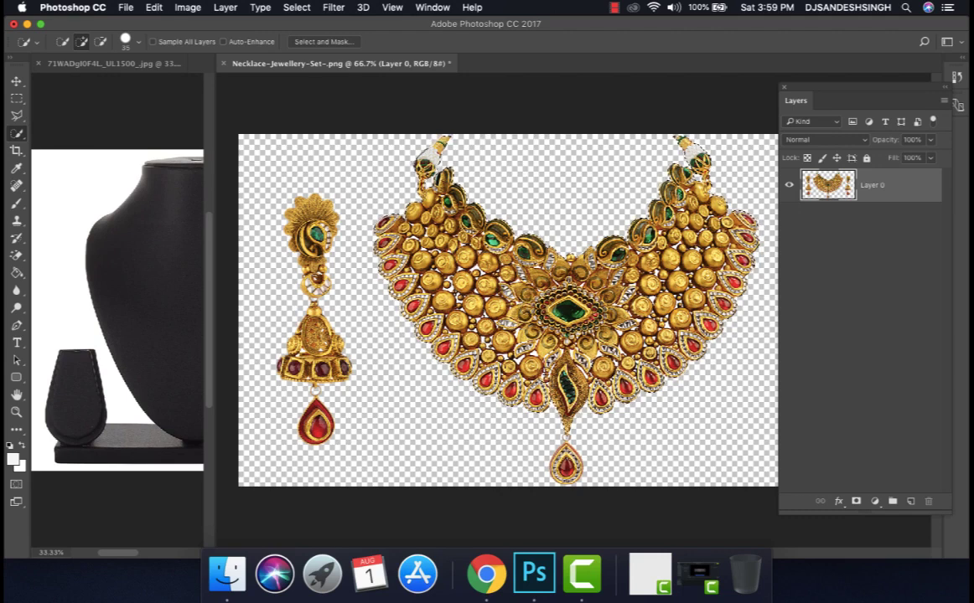
key("super+1")
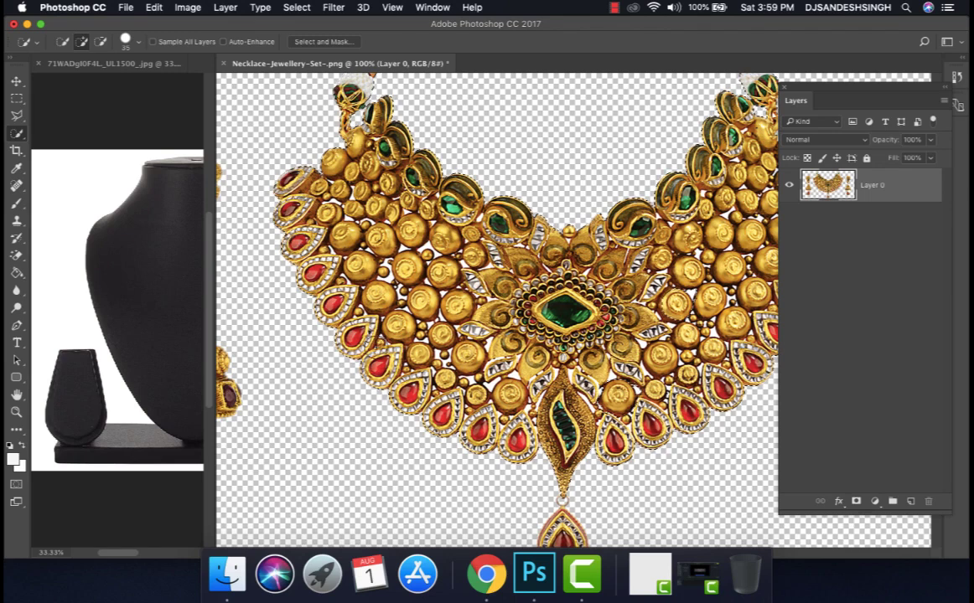
scroll(497, 310, "down", 1)
scroll(497, 310, "right", 1)
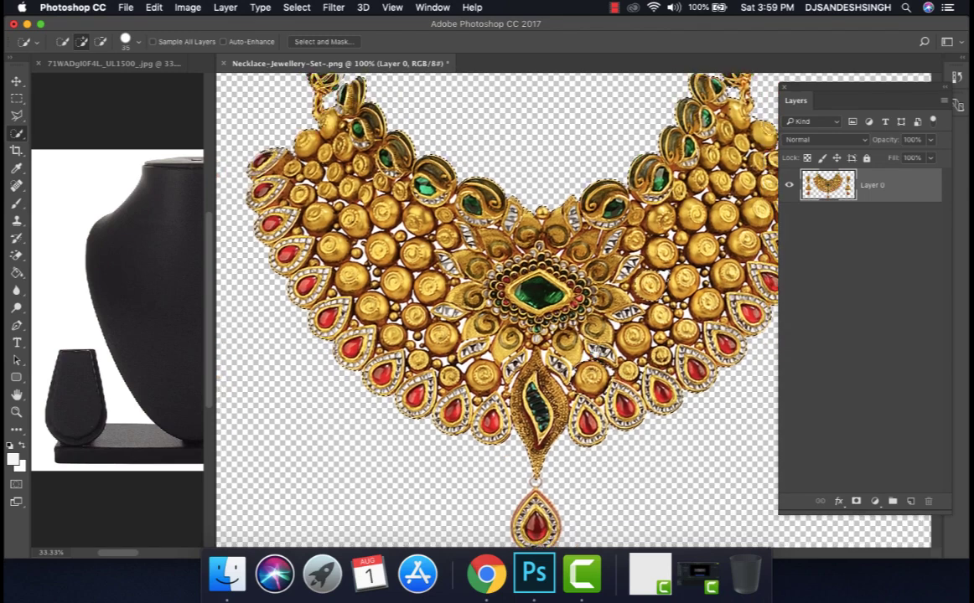
scroll(471, 395, "down", 3)
scroll(471, 396, "right", 2)
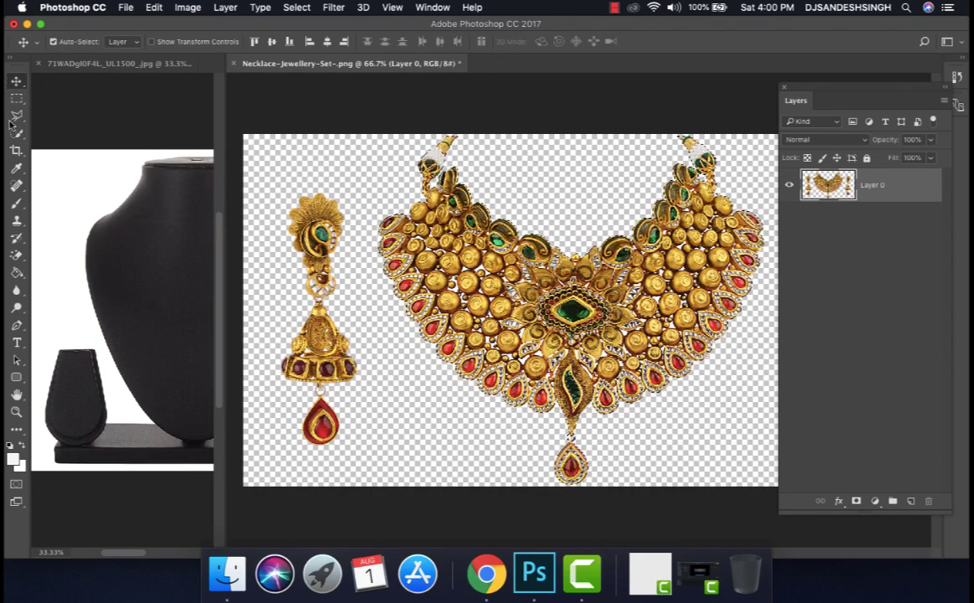
Shift the selected necklace pixels on Layer 0 slightly left, toward the left earring
left_click(16, 132)
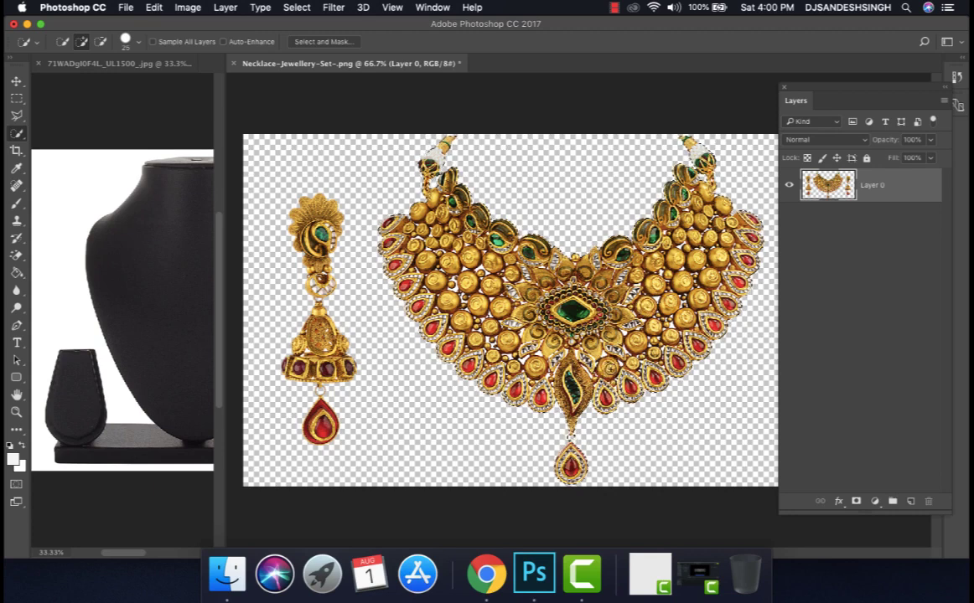
key("super+plus")
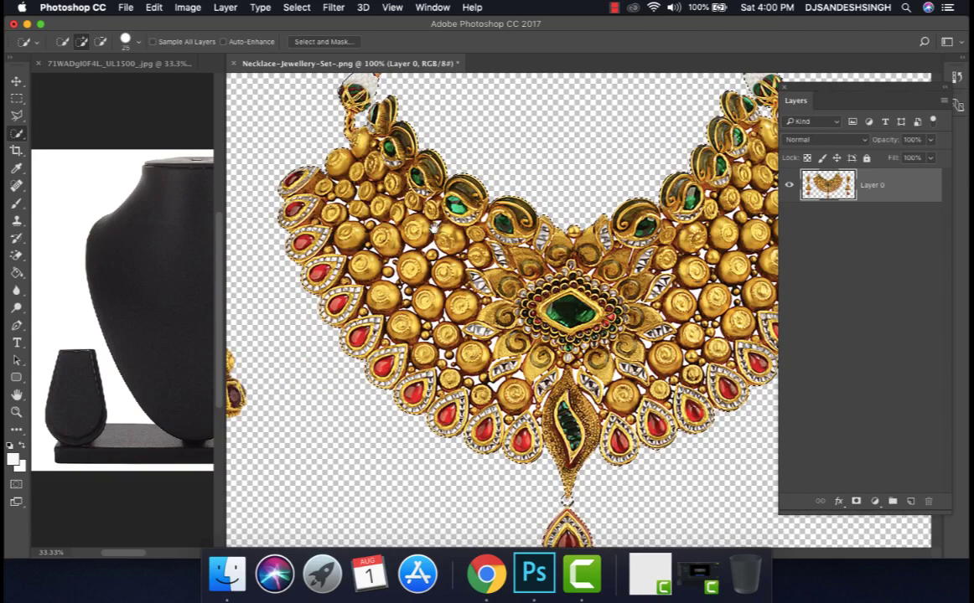
scroll(503, 310, "right", 3)
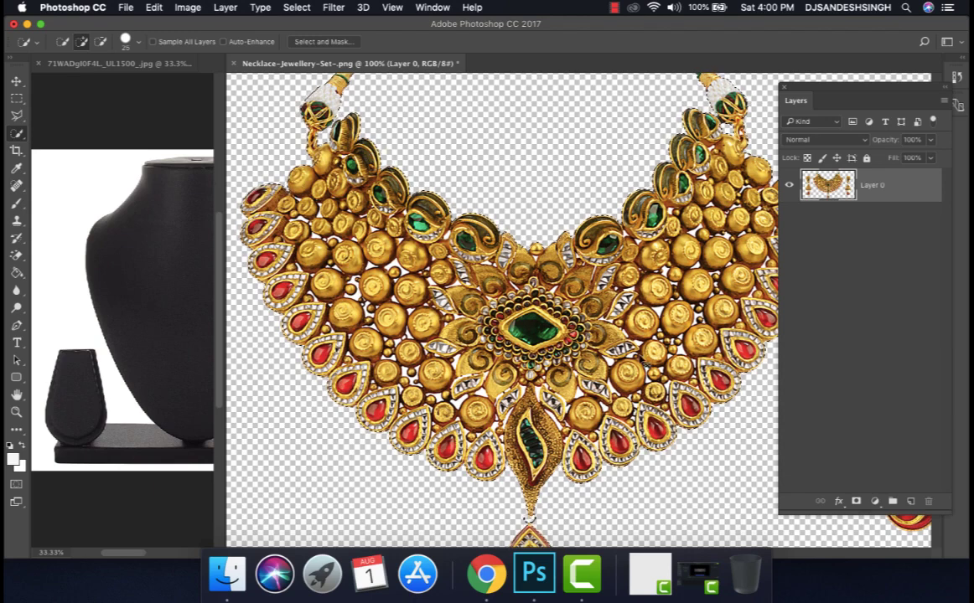
left_click_drag(625, 362, 564, 353)
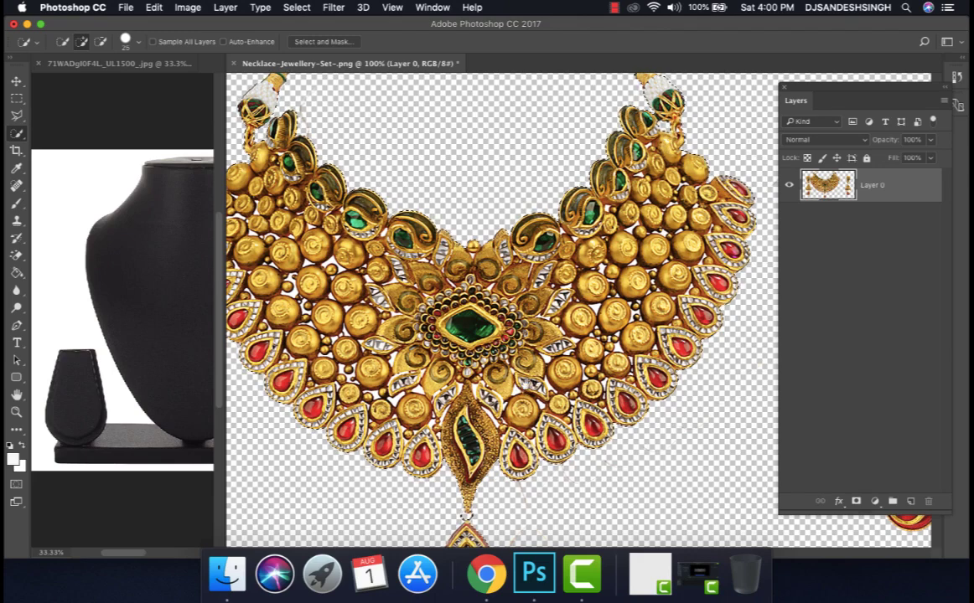
scroll(455, 373, "down", 5)
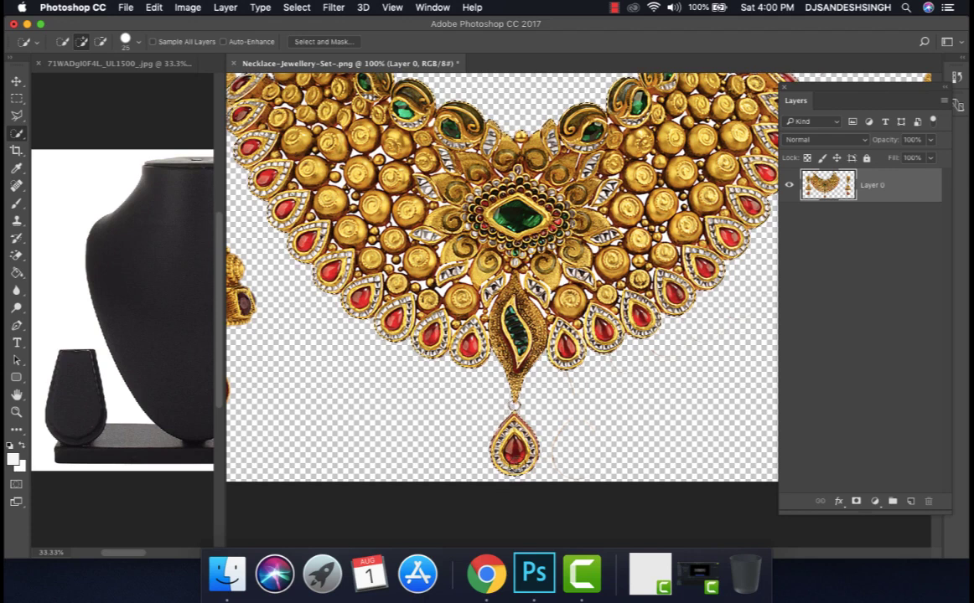
key("super+minus")
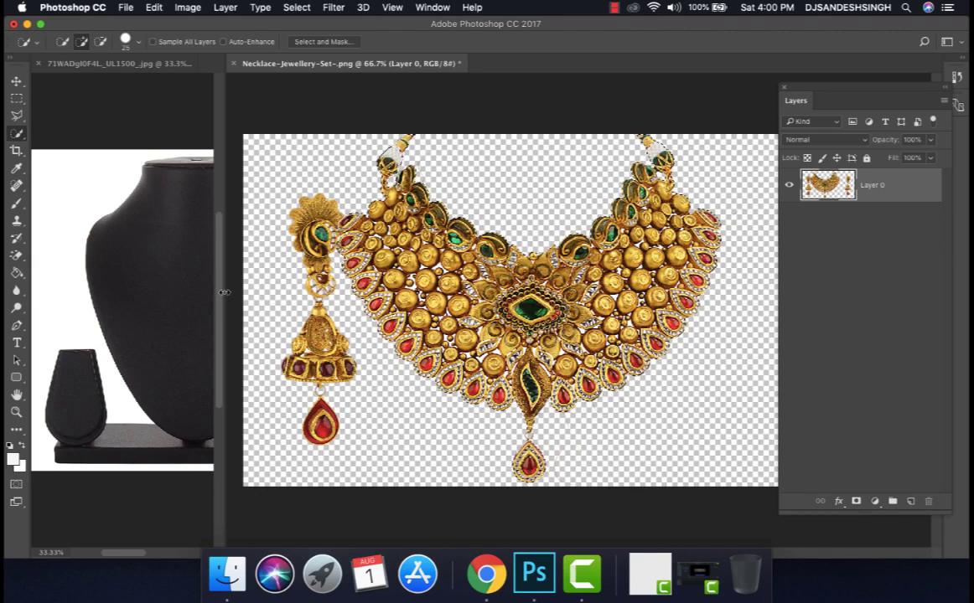
Copy the selected necklace into the bust image with the Move tool and position it centrally on the black bust
left_click_drag(222, 291, 419, 298)
key("v")
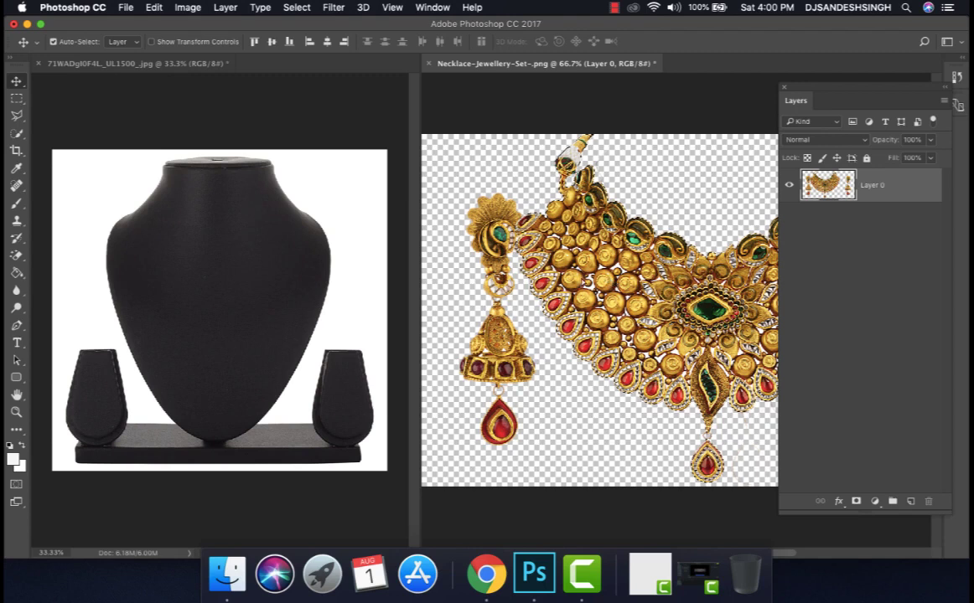
left_click_drag(587, 276, 207, 280)
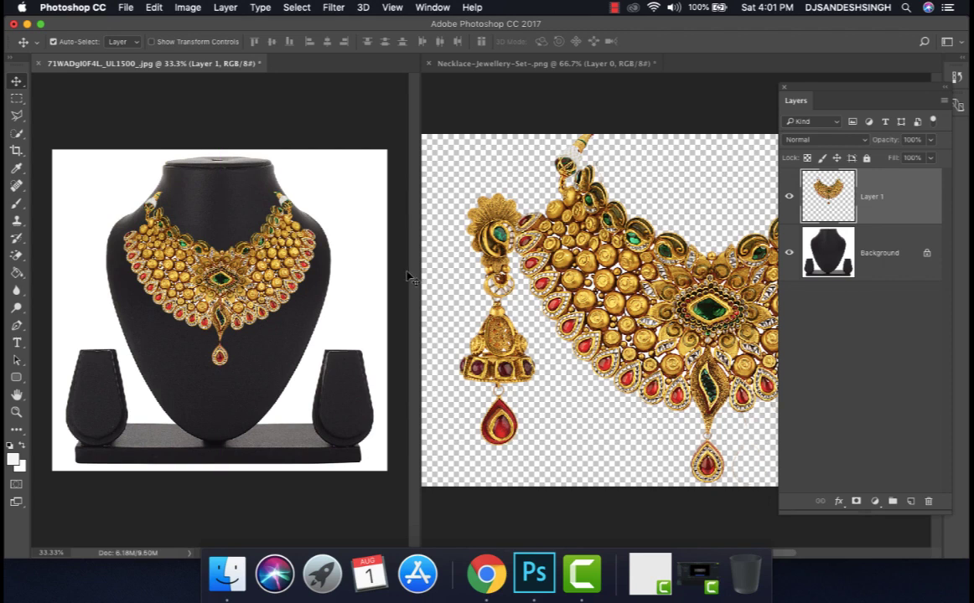
left_click_drag(419, 271, 616, 288)
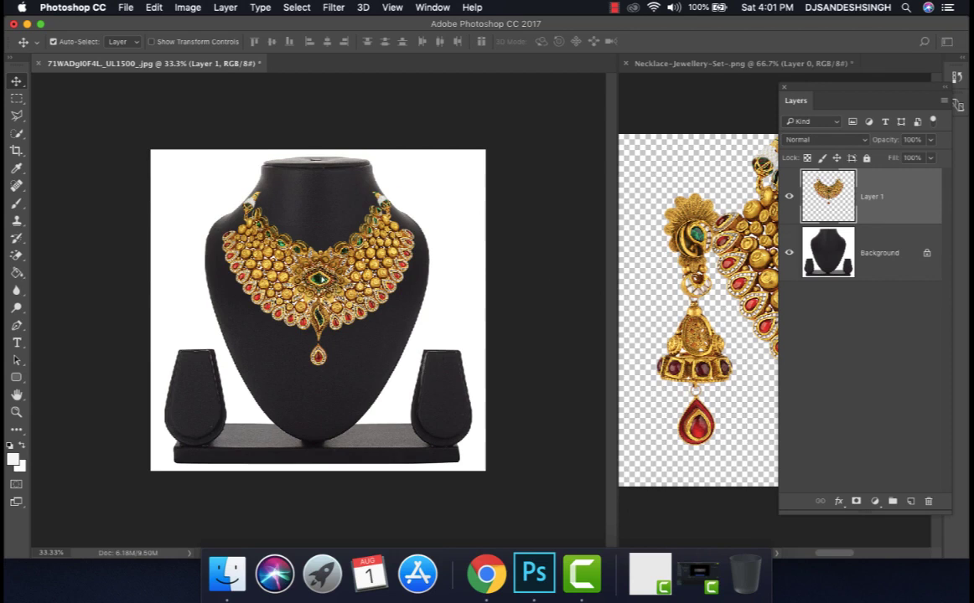
mouse_move(327, 244)
left_mouse_down()
mouse_move(327, 237)
mouse_move(332, 248)
left_mouse_up()
Enlarge the necklace on Layer 1 slightly with Free Transform so it spans the bust's shoulders, and apply the transform
key("super+t")
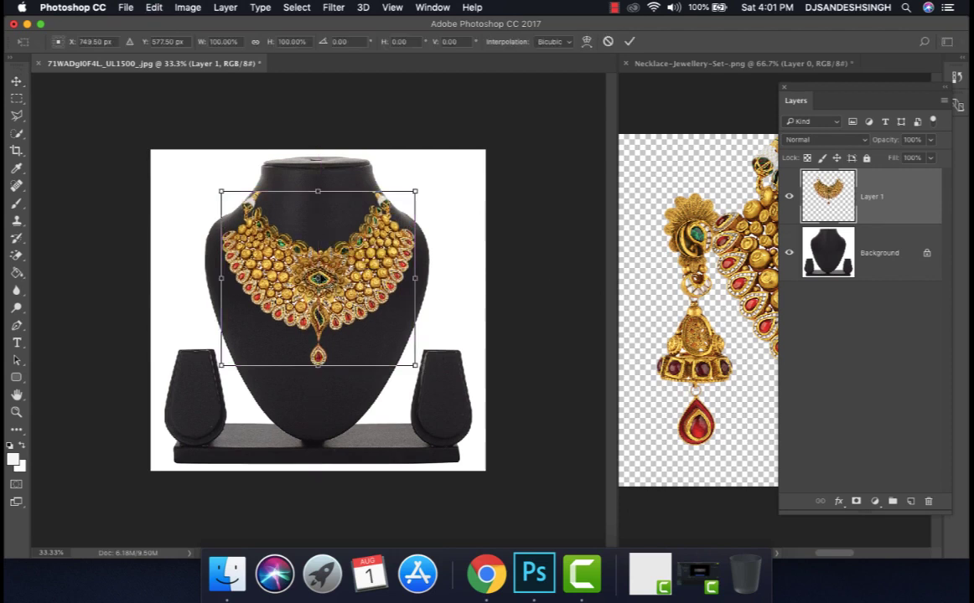
left_click(156, 8)
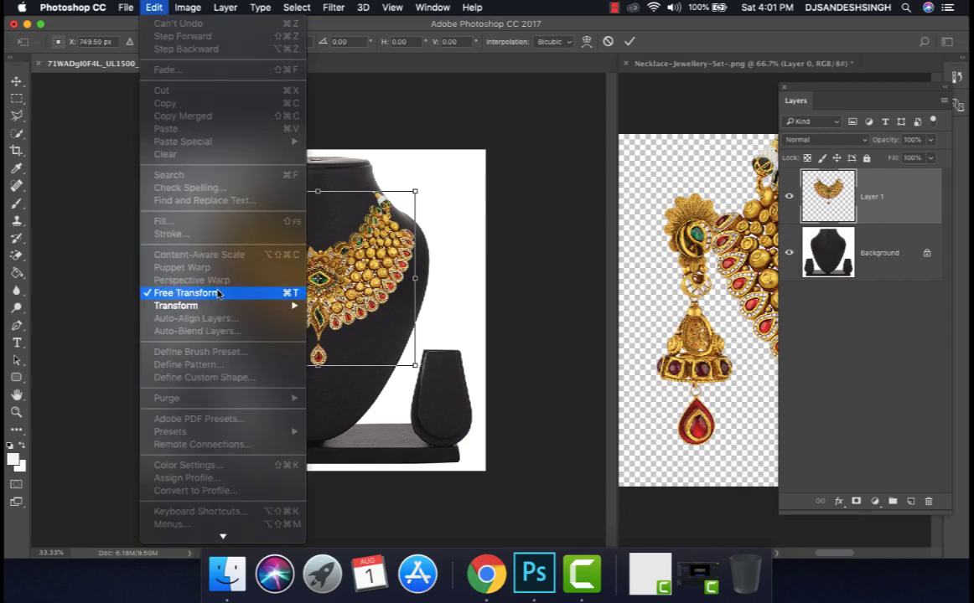
left_click(354, 286)
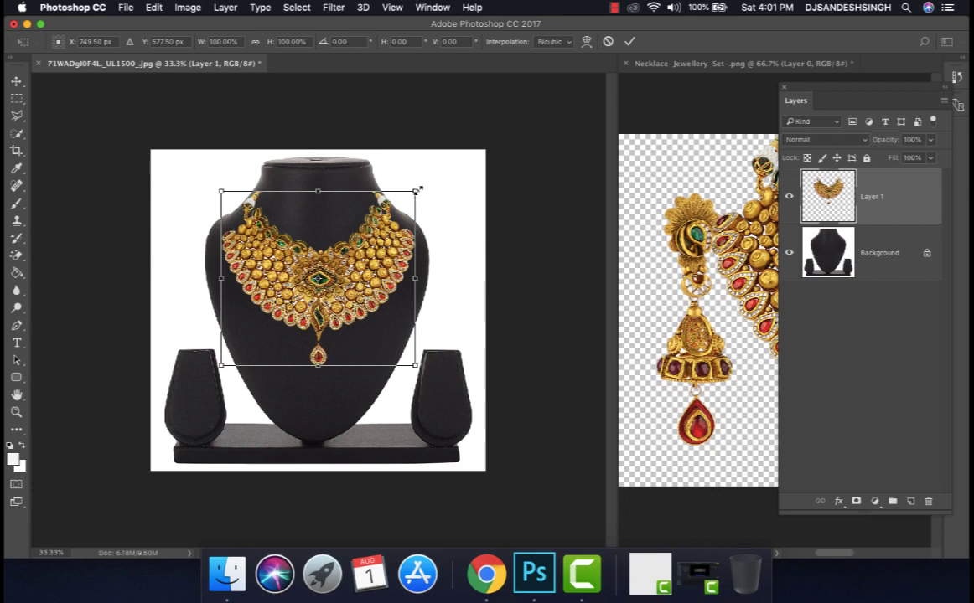
left_click_drag(418, 190, 424, 188)
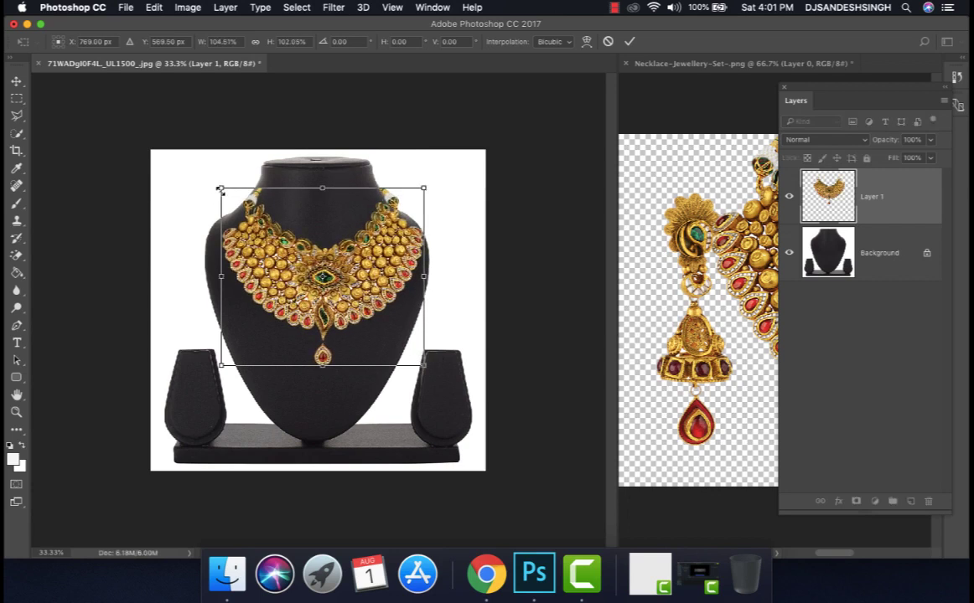
left_click_drag(220, 188, 216, 184)
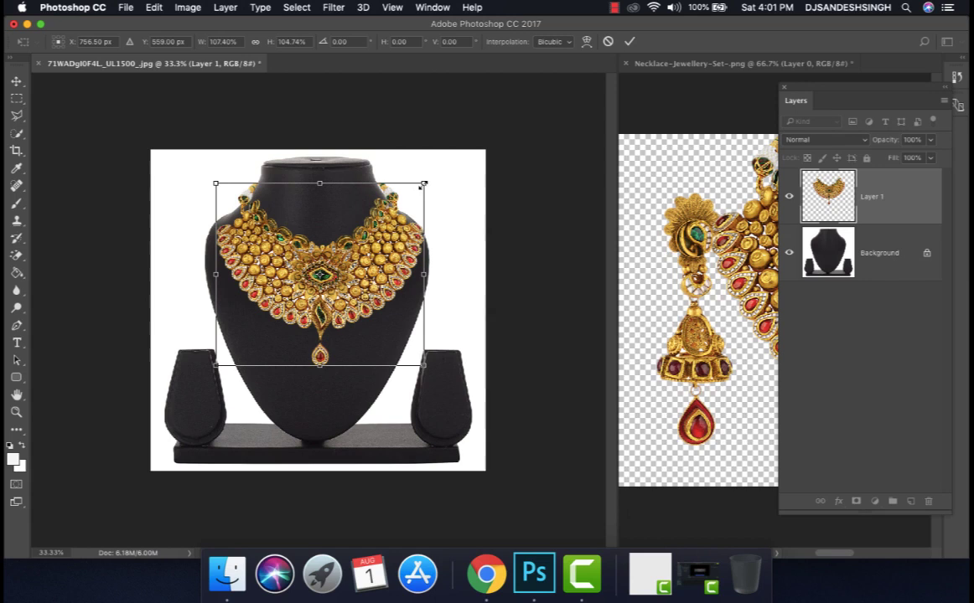
left_click_drag(423, 186, 420, 186)
key("Return")
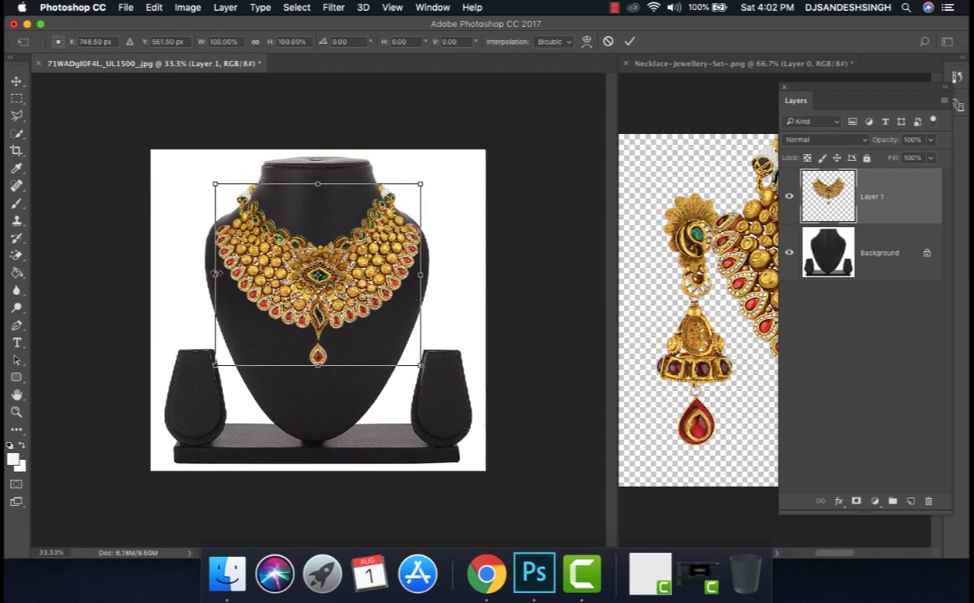
left_click_drag(216, 274, 218, 275)
key("Return")
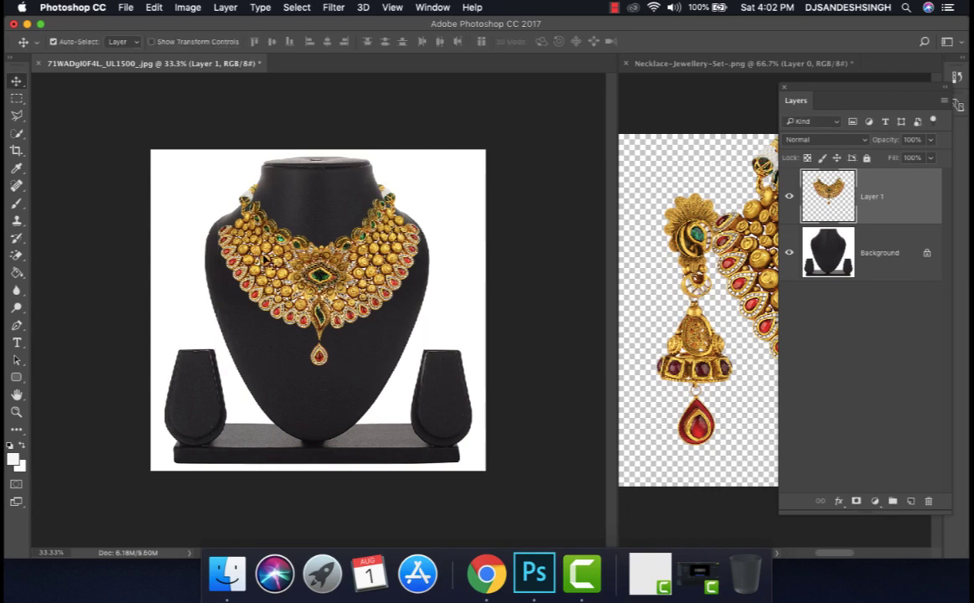
Give the necklace PNG more room beside the bust image and clear its necklace selection
left_click_drag(616, 253, 407, 260)
left_click(598, 267)
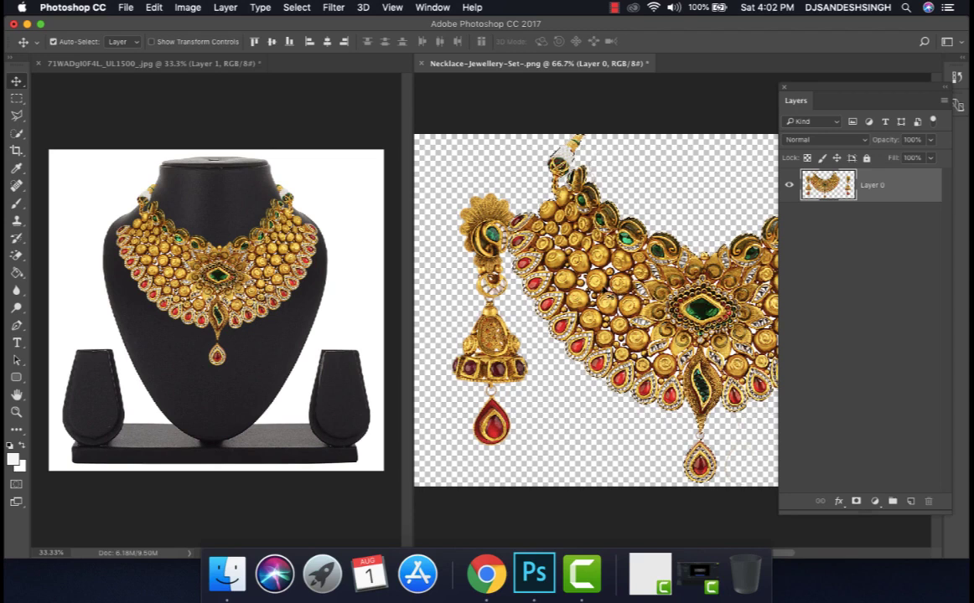
scroll(620, 285, "right", 6)
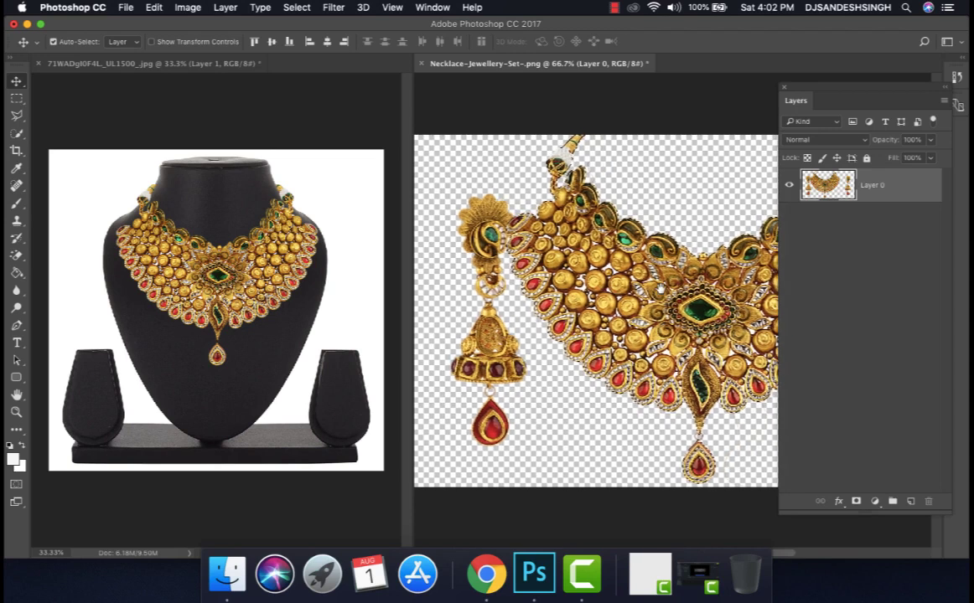
scroll(627, 292, "right", 1)
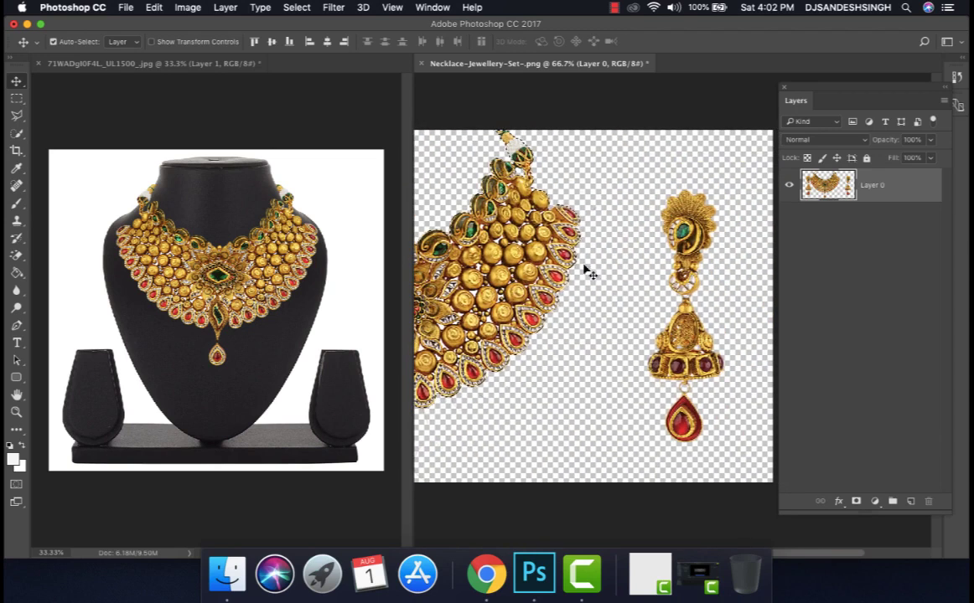
left_click(297, 7)
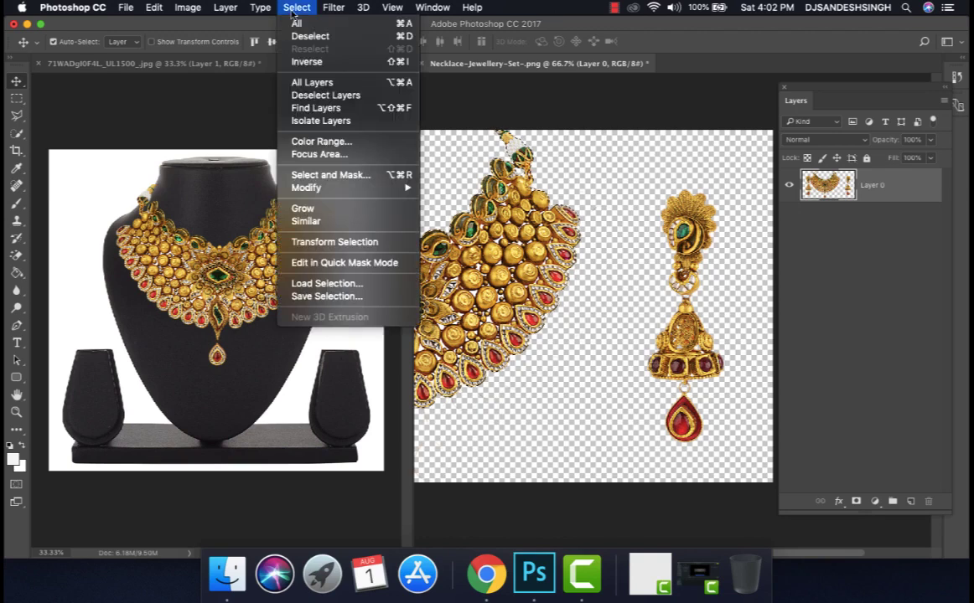
left_click(305, 38)
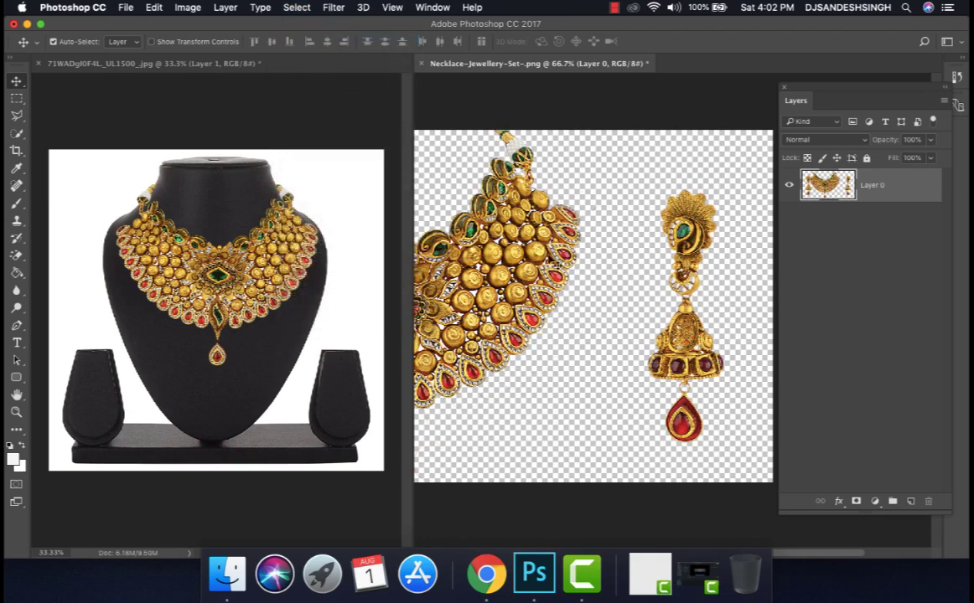
Select the whole right earring on Layer 0 with the Quick Selection tool, including its connecting ring and red drop
left_click(16, 133)
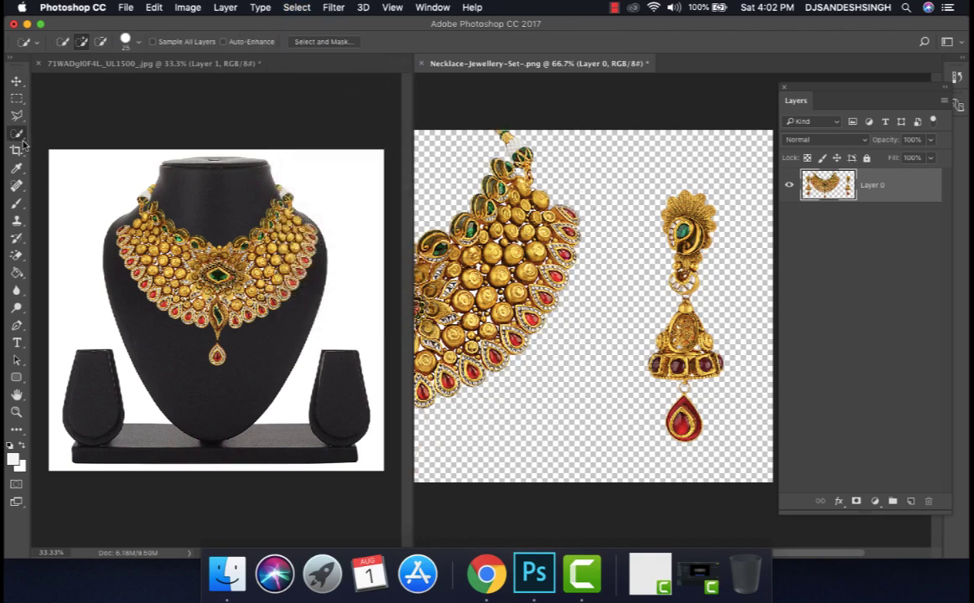
left_click_drag(682, 204, 684, 312)
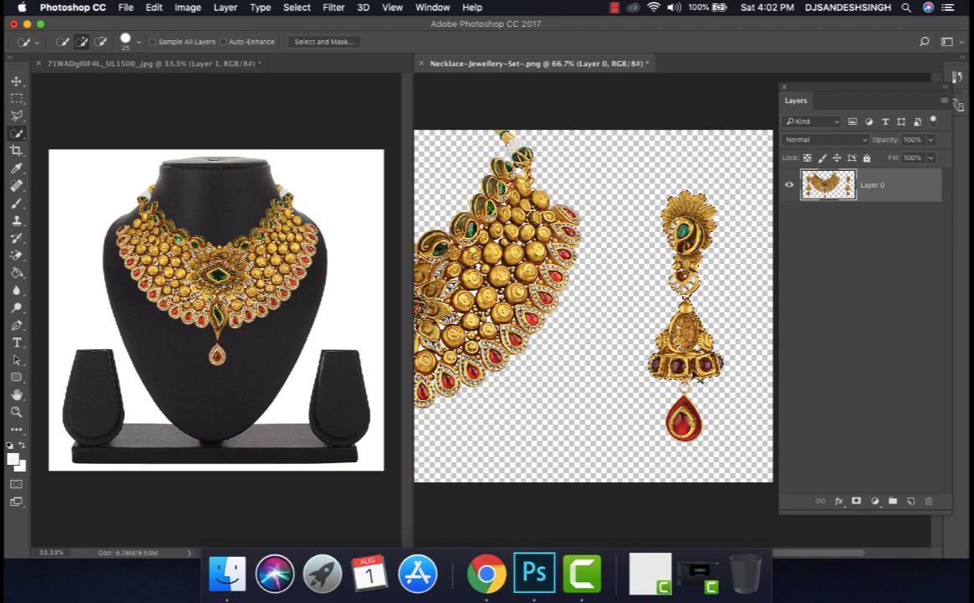
key("super+plus")
key("super+plus")
scroll(626, 333, "down", 3)
scroll(626, 332, "right", 5)
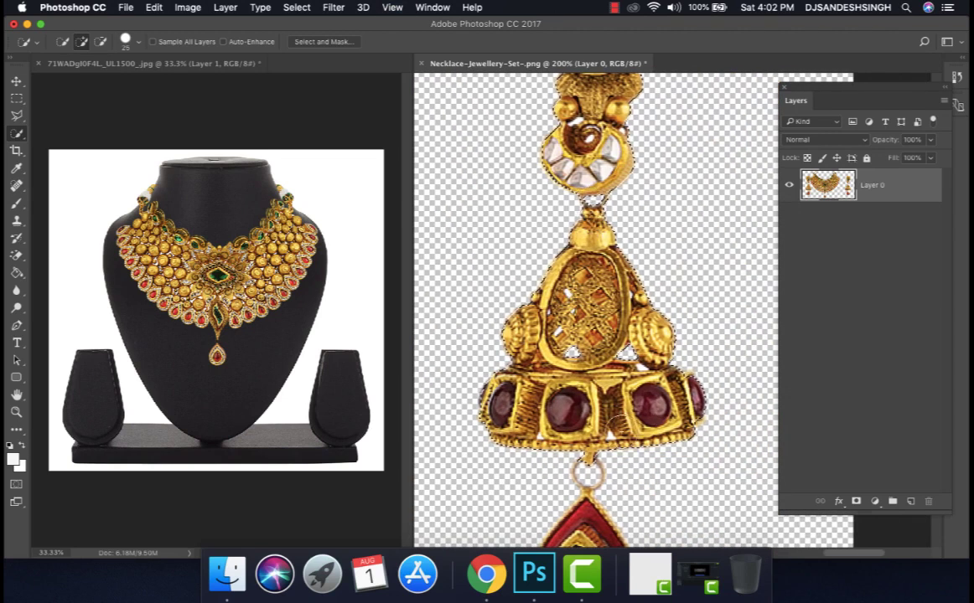
key("bracketleft")
key("bracketleft")
key("bracketleft")
scroll(589, 453, "down", 5)
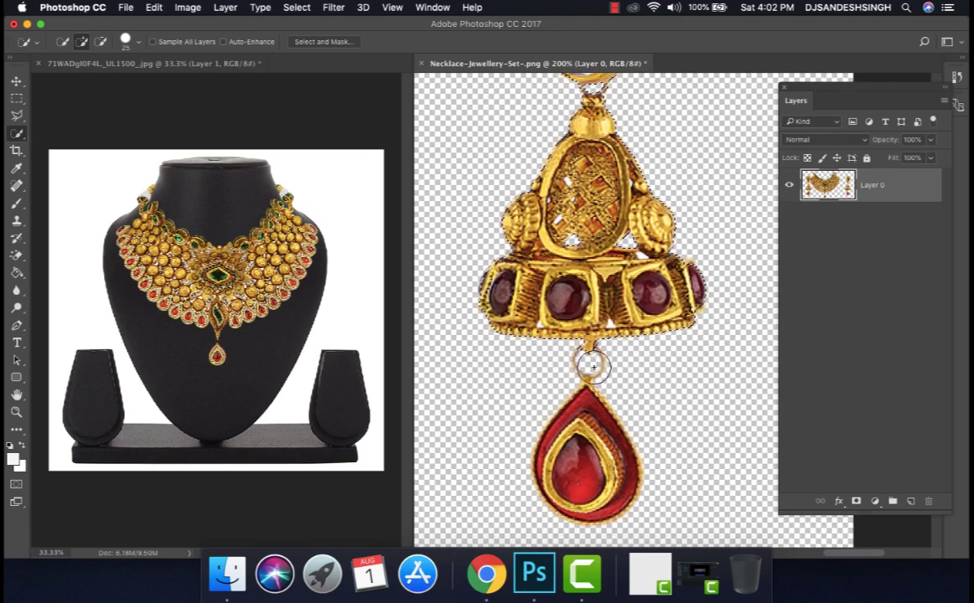
left_click(589, 431)
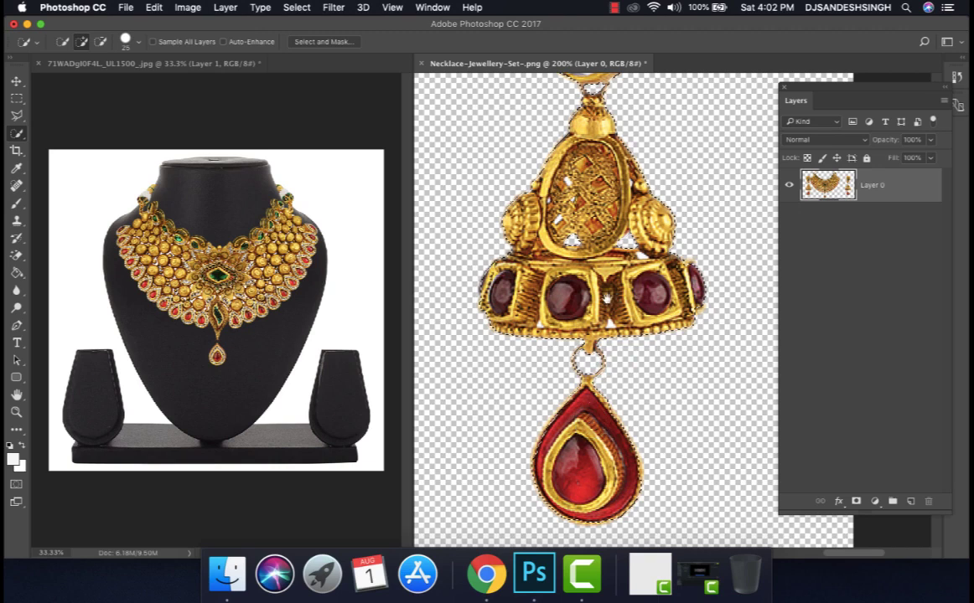
scroll(549, 331, "up", 3)
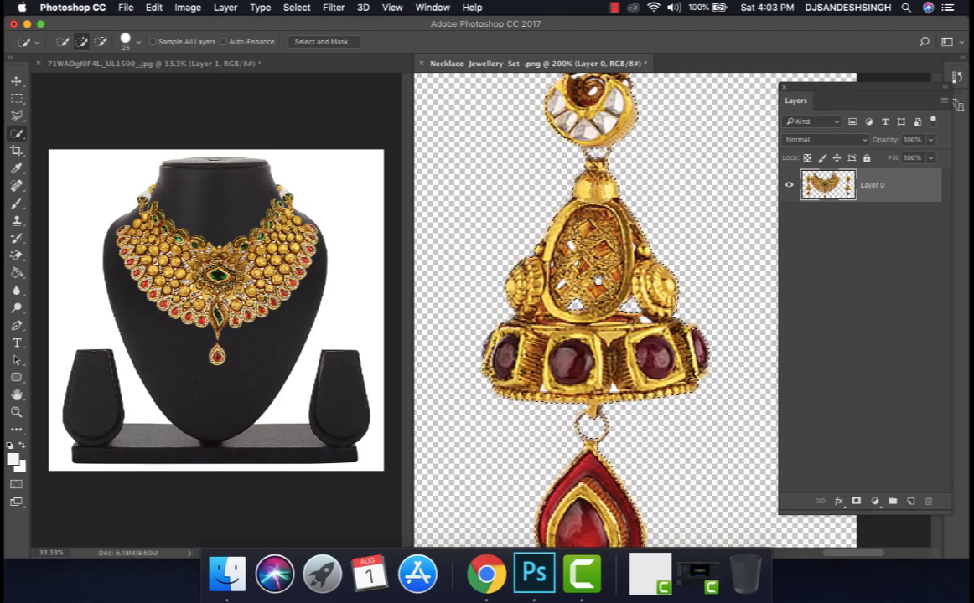
scroll(524, 264, "up", 4)
scroll(617, 237, "up", 5)
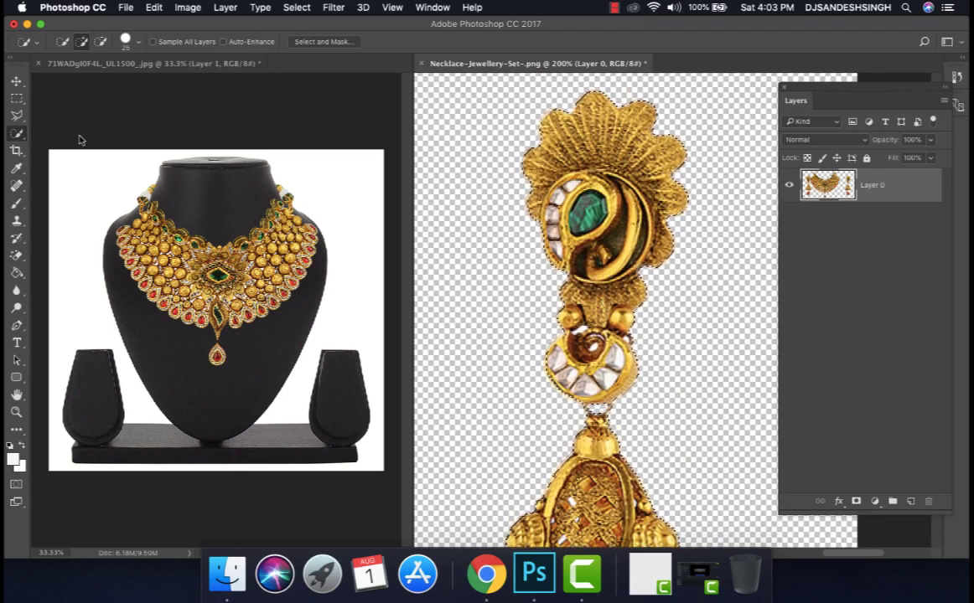
Copy the selected earring into the bust image over the right earring stand and shrink it with Free Transform to fit the stand
left_click(16, 82)
left_click_drag(592, 235, 346, 319)
key("ctrl+t")
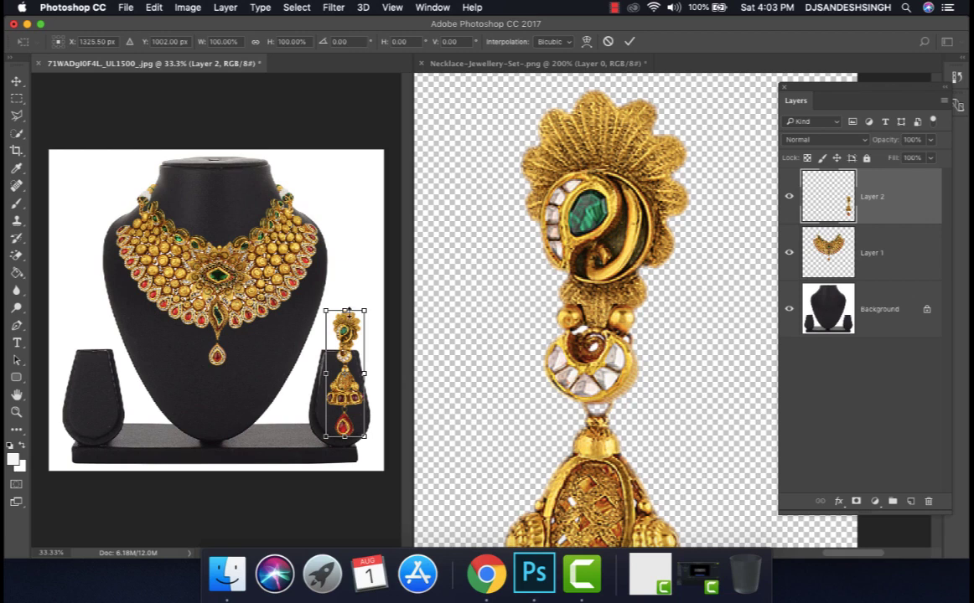
left_click_drag(363, 311, 345, 379)
key("Return")
key("Up")
key("Up")
key("Up")
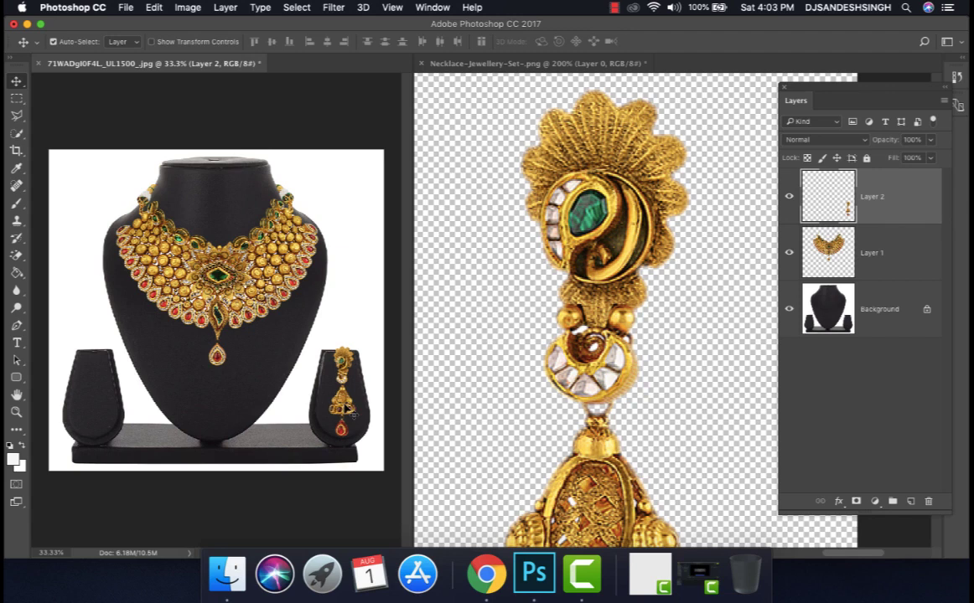
Scale the earring on Layer 2 down slightly more so it sits fully within the right stand, and apply the transform
key("super+t")
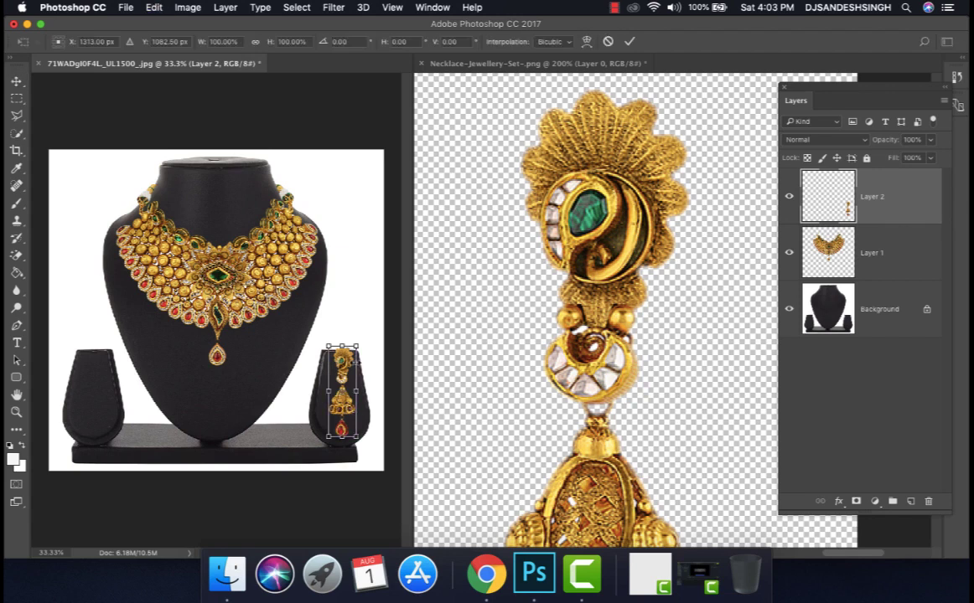
mouse_move(360, 345)
left_mouse_down()
mouse_move(373, 302)
mouse_move(367, 335)
left_mouse_up()
key("Return")
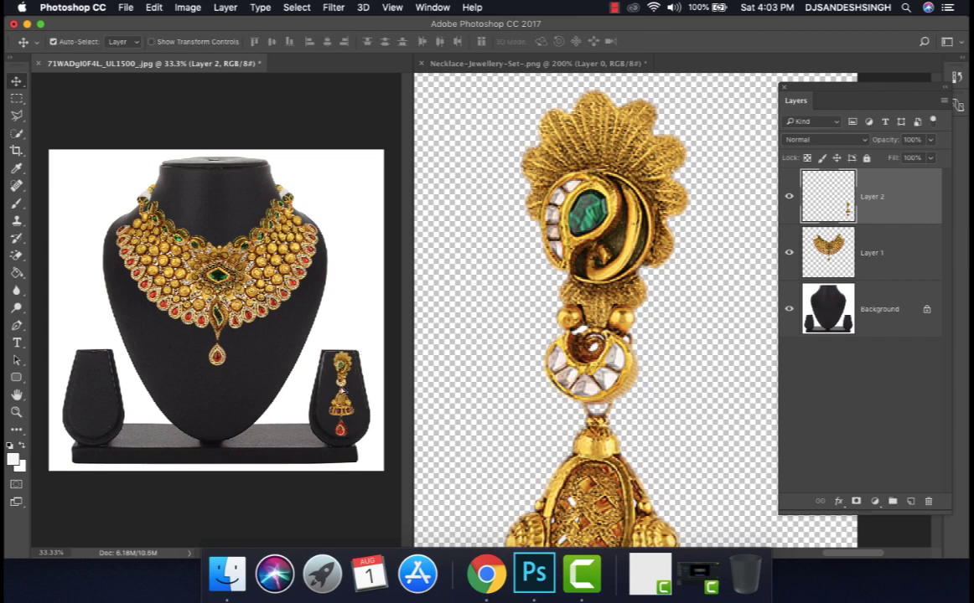
Duplicate the right stand's earring onto the left stand and flip the copy horizontally to mirror the original
left_click_drag(342, 390, 95, 391)
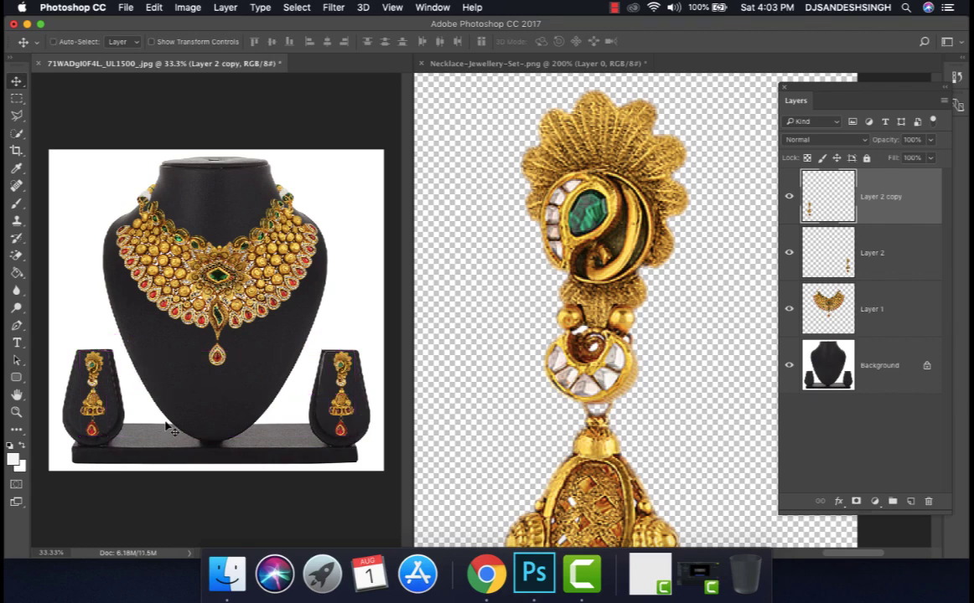
key("ctrl+t")
right_click(84, 359)
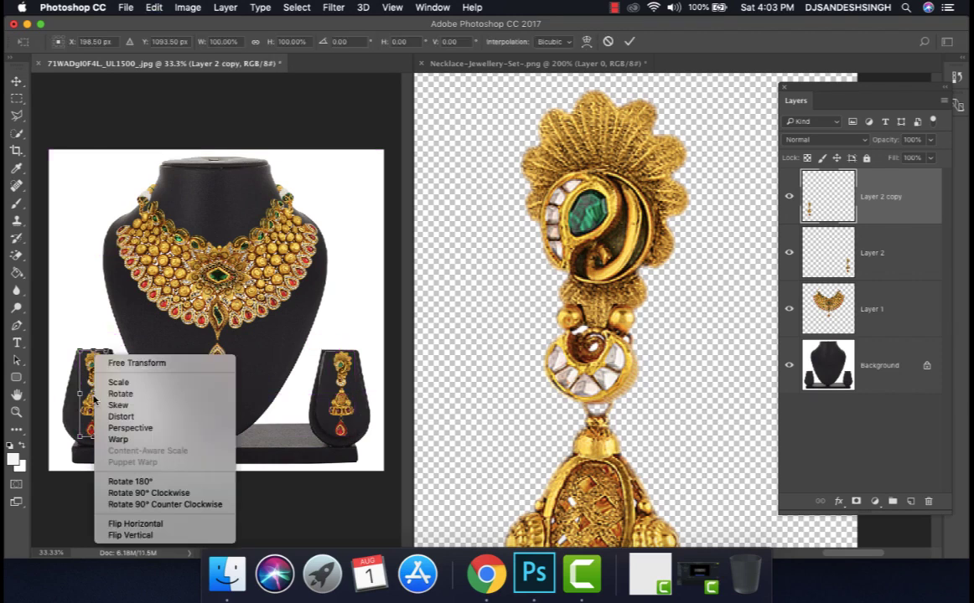
left_click(207, 524)
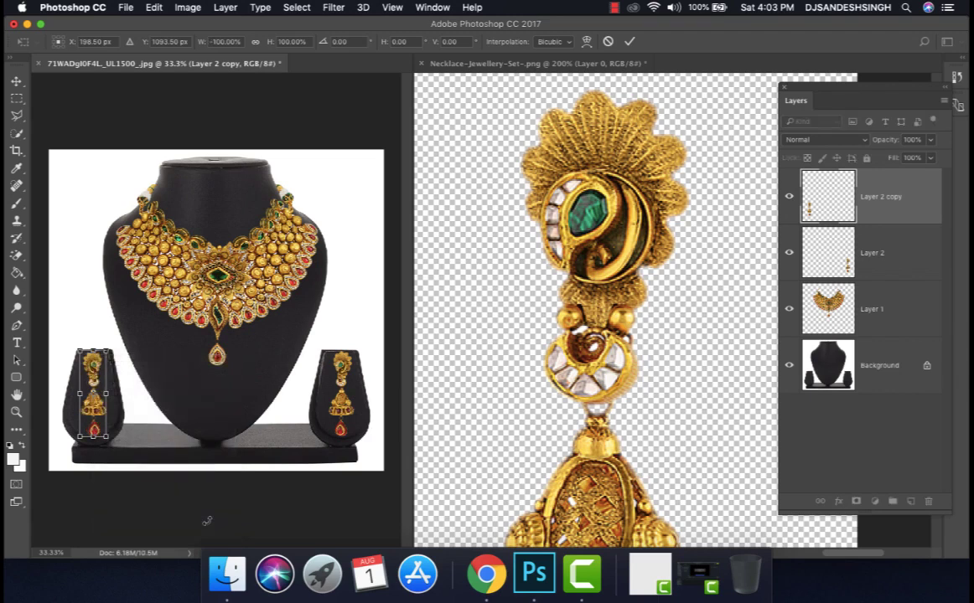
key("Return")
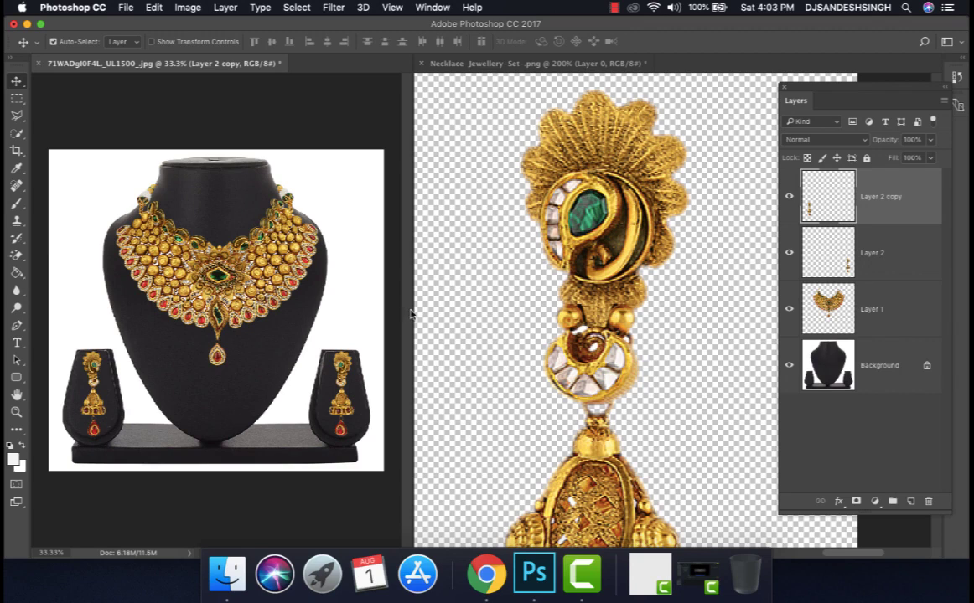
left_click_drag(413, 311, 730, 331)
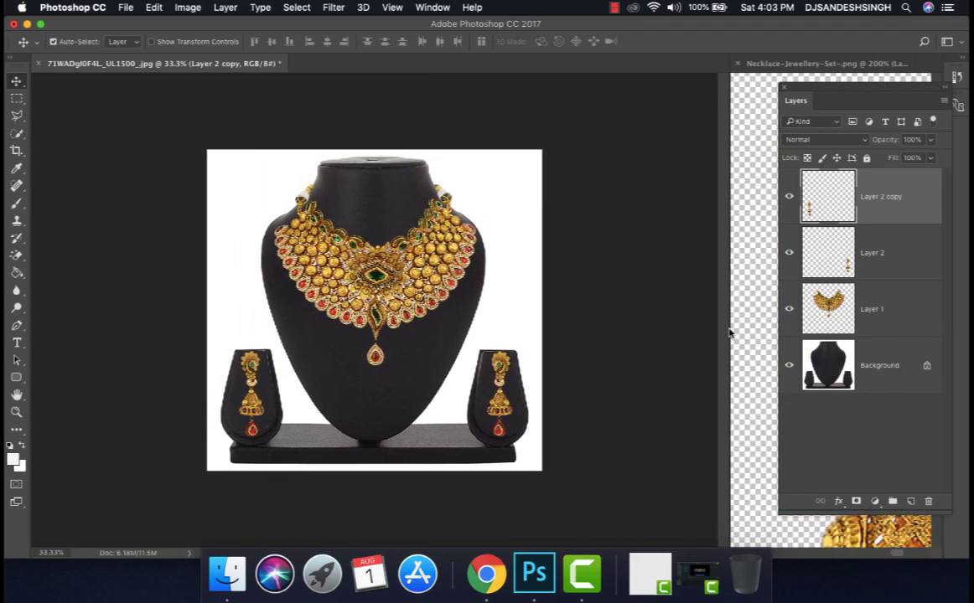